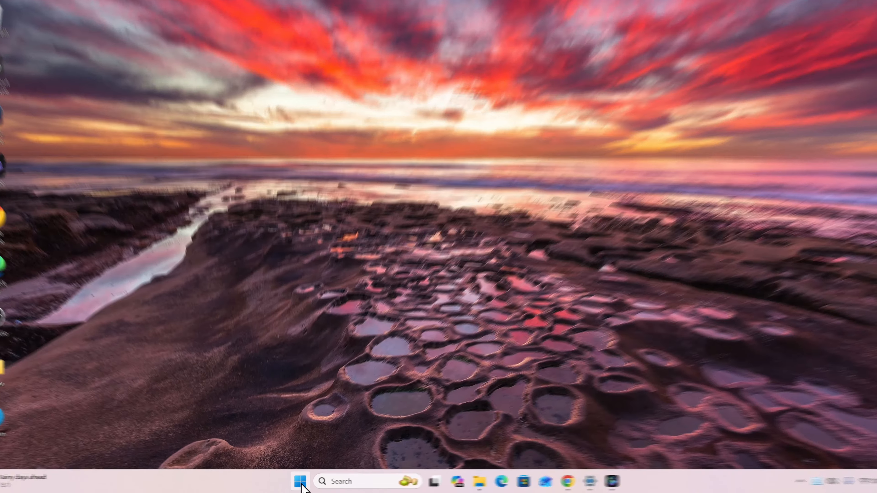
Open Windows Settings and go to the properties of the currently connected Wi-Fi network
{"action": "left_click", "coordinate": [297, 482]}
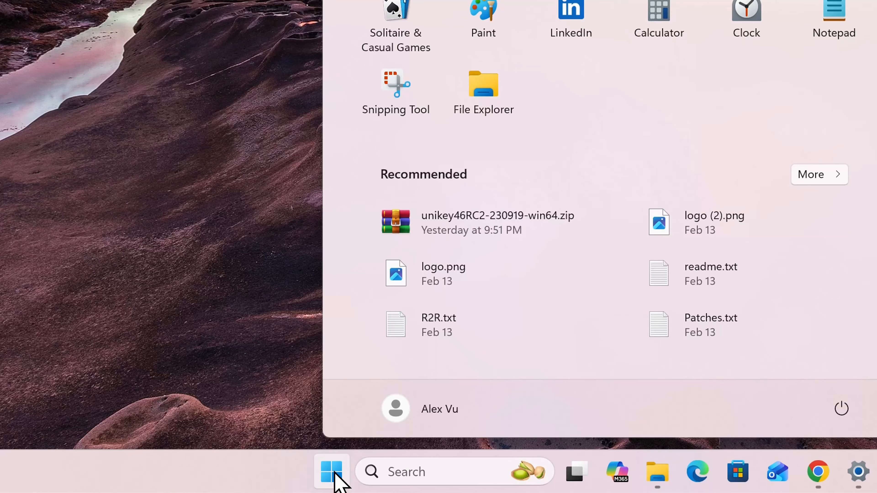
{"action": "left_click", "coordinate": [595, 7]}
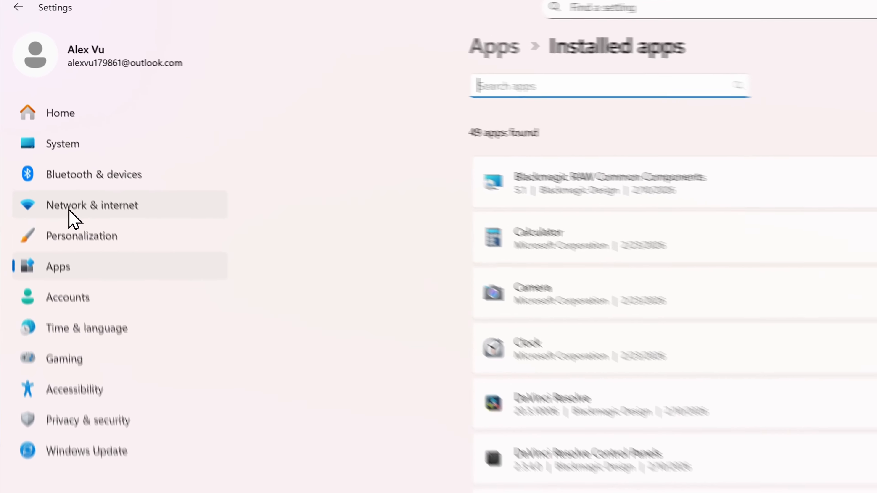
{"action": "left_click", "coordinate": [81, 242]}
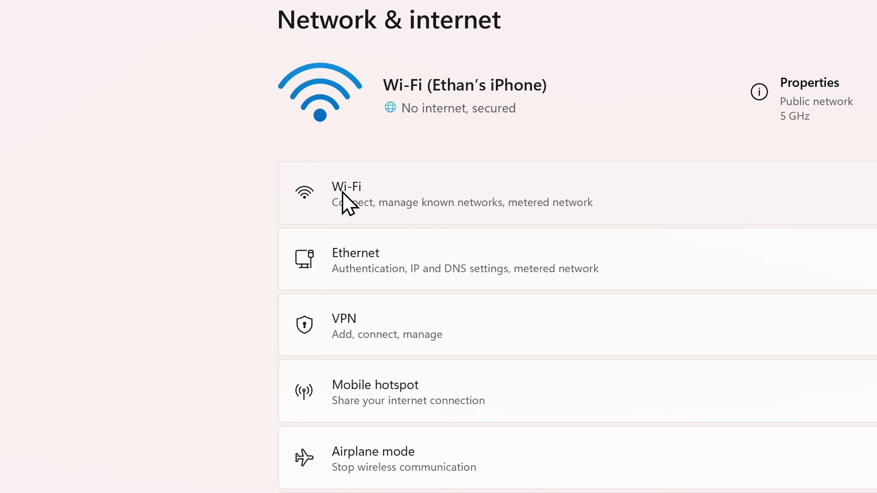
{"action": "left_click", "coordinate": [351, 193]}
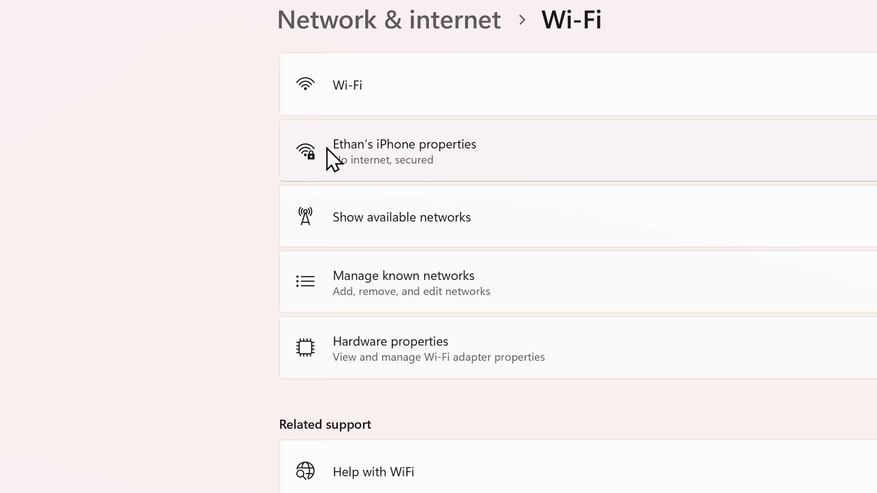
{"action": "left_click", "coordinate": [342, 143]}
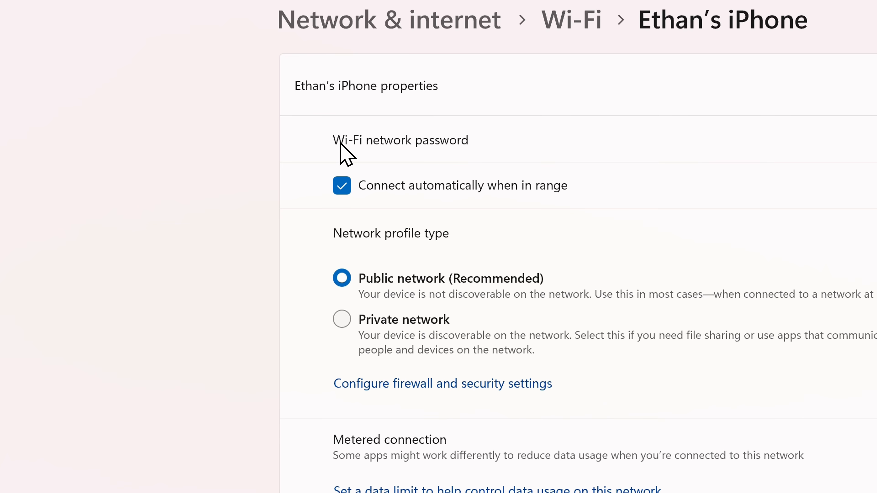
Edit the Wi-Fi network's DNS server assignment, switching it to Manual and turning on IPv4
{"action": "scroll", "coordinate": [342, 148], "scroll_direction": "down", "scroll_amount": 5}
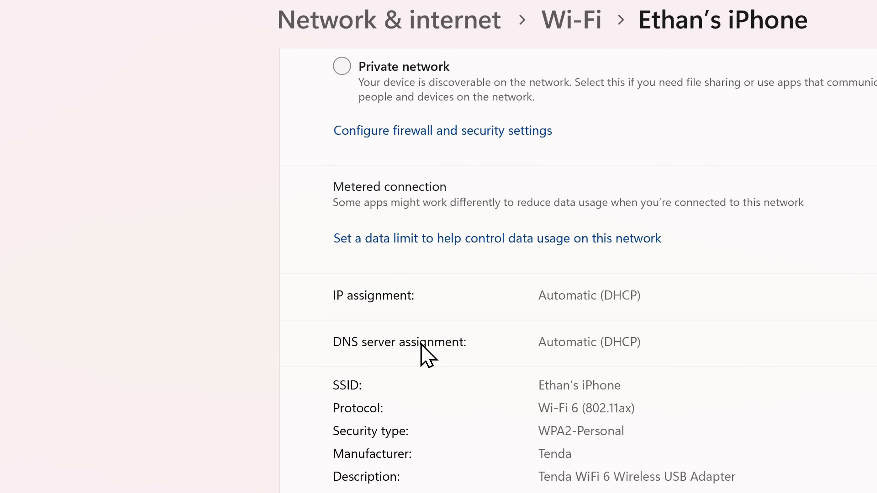
{"action": "left_click", "coordinate": [614, 251]}
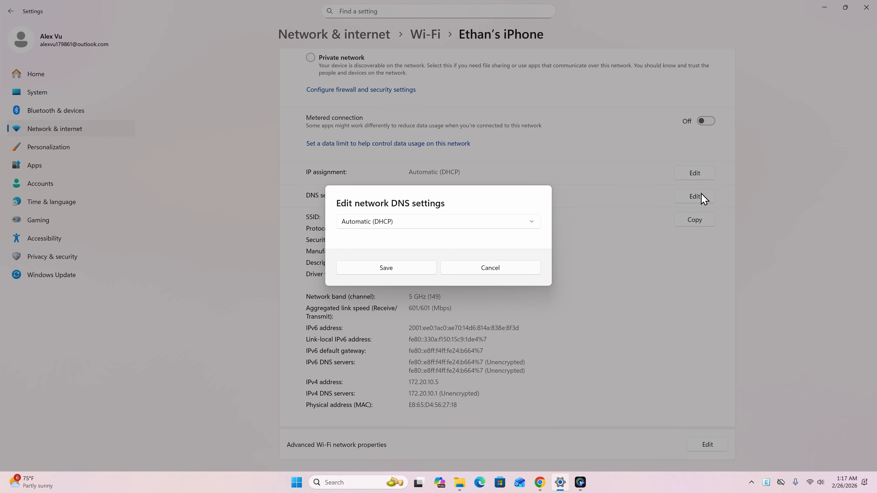
{"action": "left_click", "coordinate": [435, 223]}
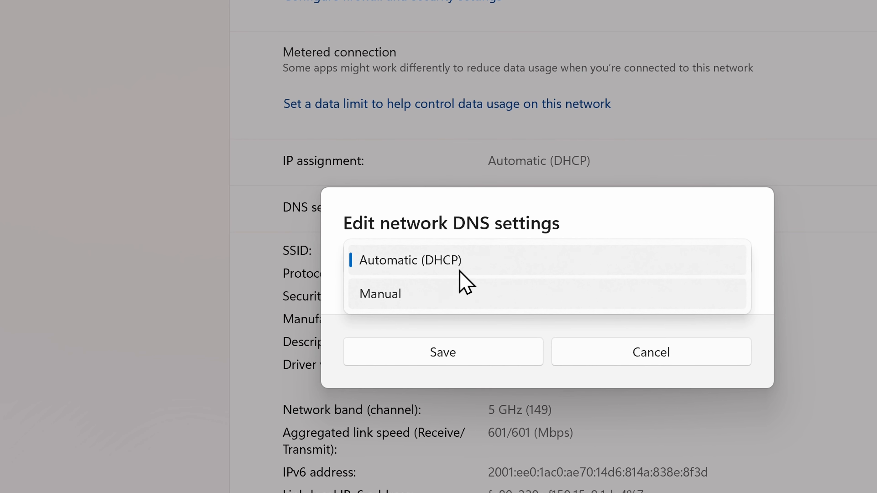
{"action": "left_click", "coordinate": [423, 293]}
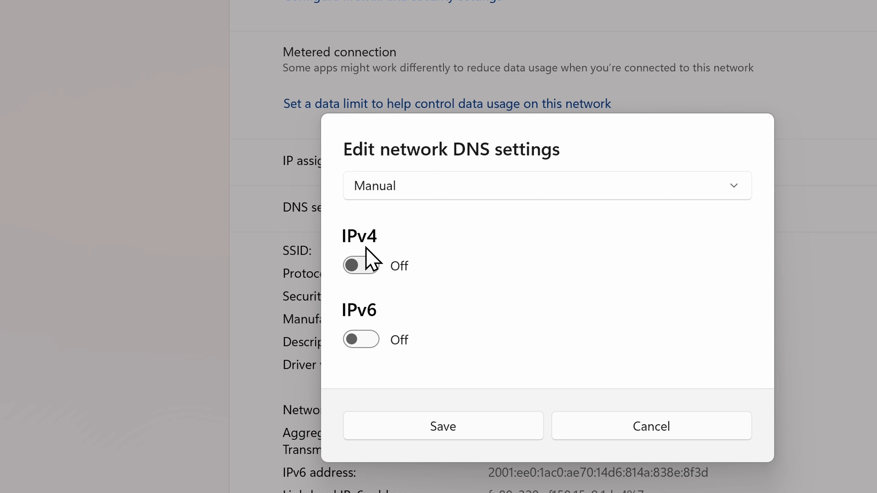
{"action": "left_click", "coordinate": [365, 266]}
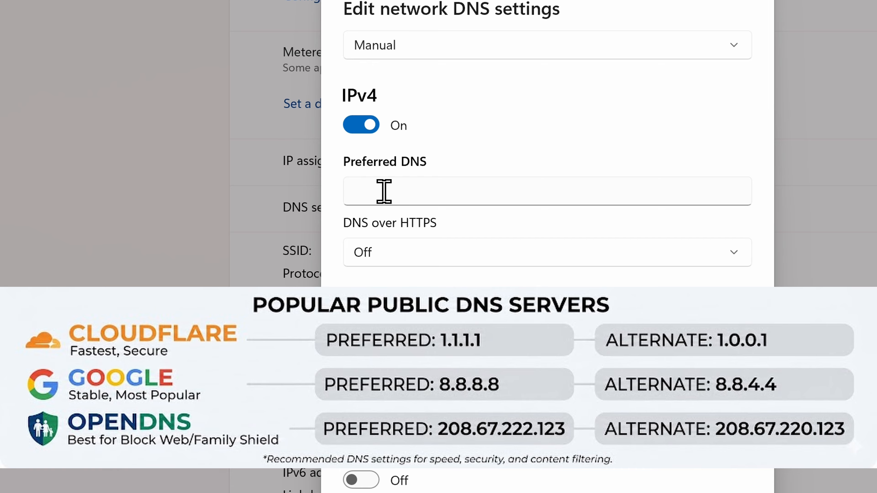
Set the preferred DNS to 1.1.1.1 and the alternate DNS to 1.0.0.1, save, and check the listed IPv4 DNS servers
{"action": "left_click", "coordinate": [383, 192]}
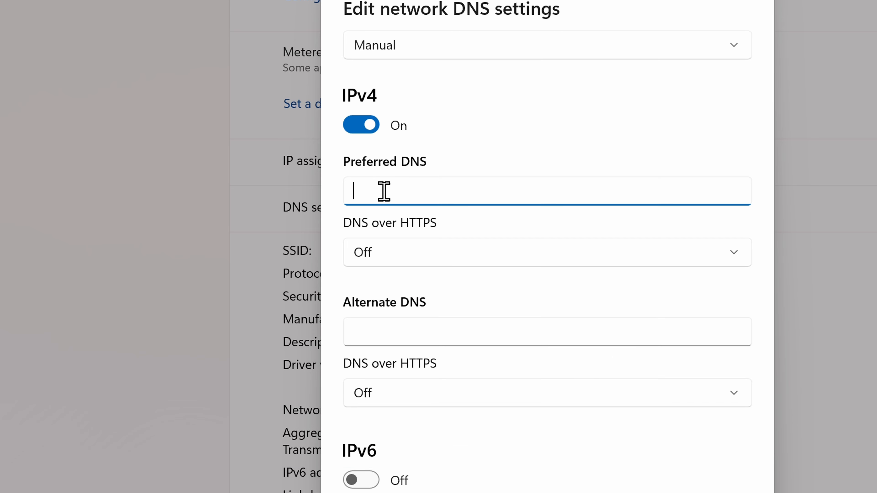
{"action": "type", "text": "1.1.1.1"}
{"action": "left_click", "coordinate": [376, 330]}
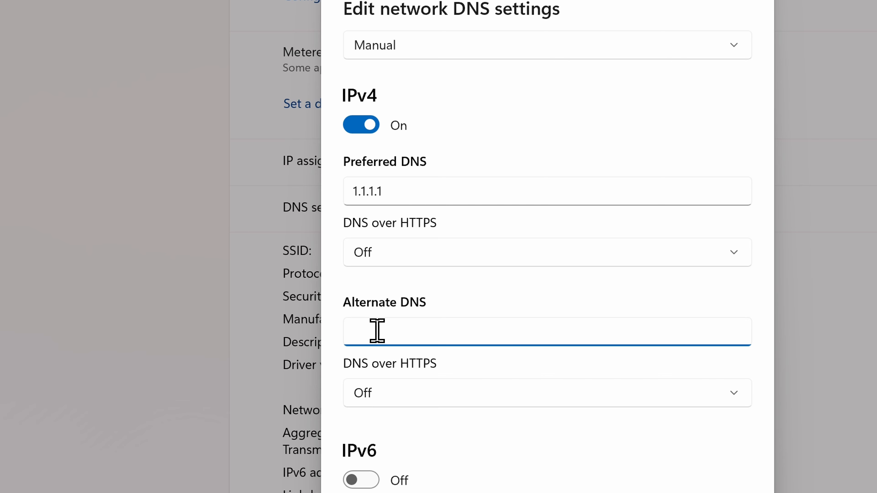
{"action": "type", "text": "1.0.0.1"}
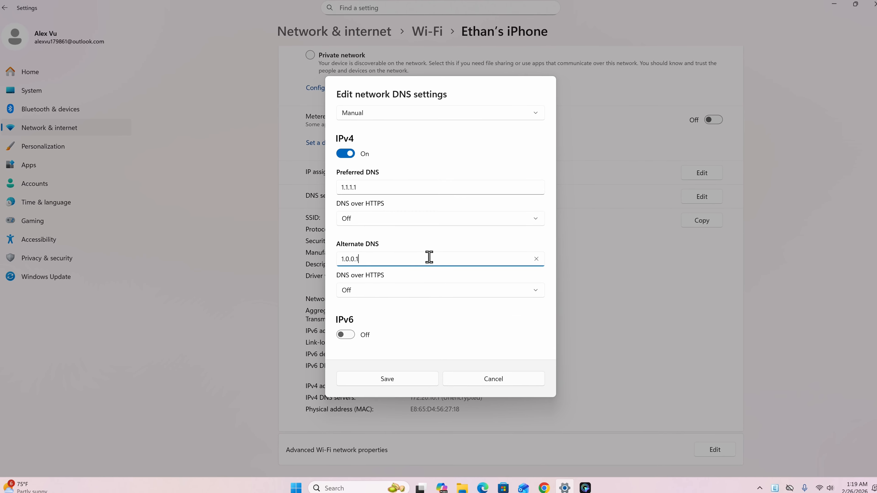
{"action": "left_click", "coordinate": [404, 376]}
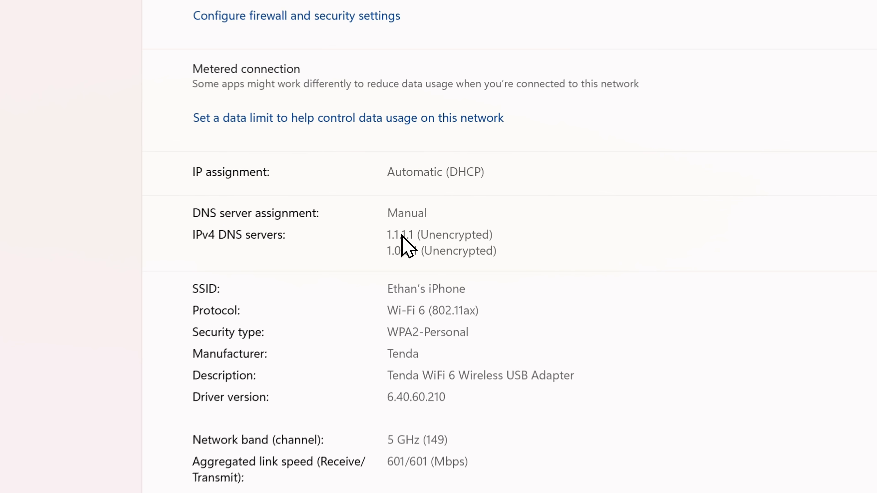
{"action": "left_click_drag", "start_coordinate": [385, 238], "coordinate": [514, 256]}
{"action": "left_click", "coordinate": [533, 256]}
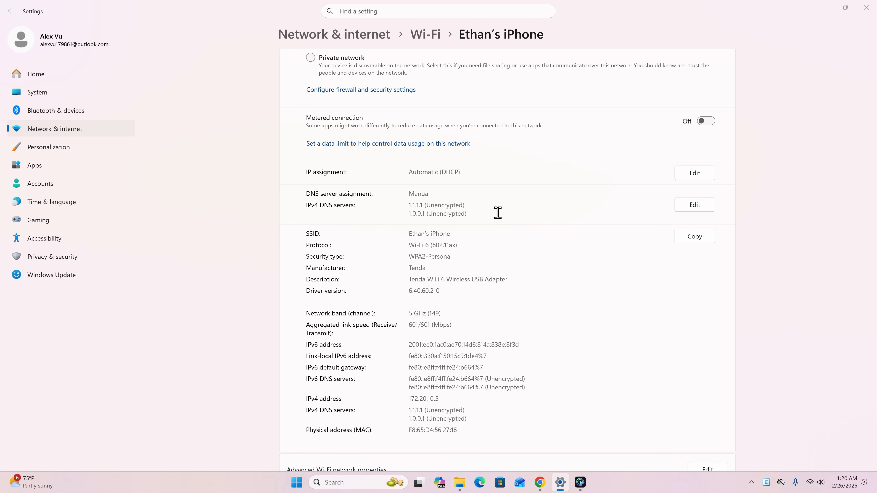
Open the Network Connections window by running ncpa.cpl
{"action": "key", "text": "super+r"}
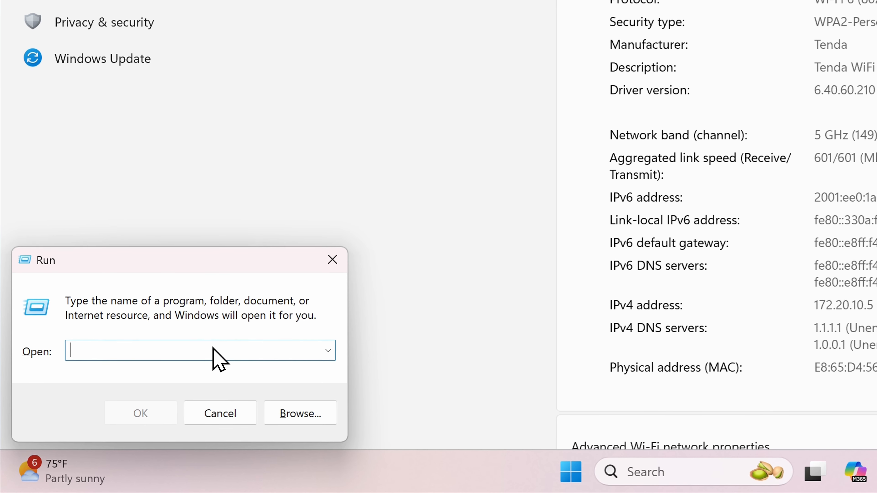
{"action": "type", "text": "nc"}
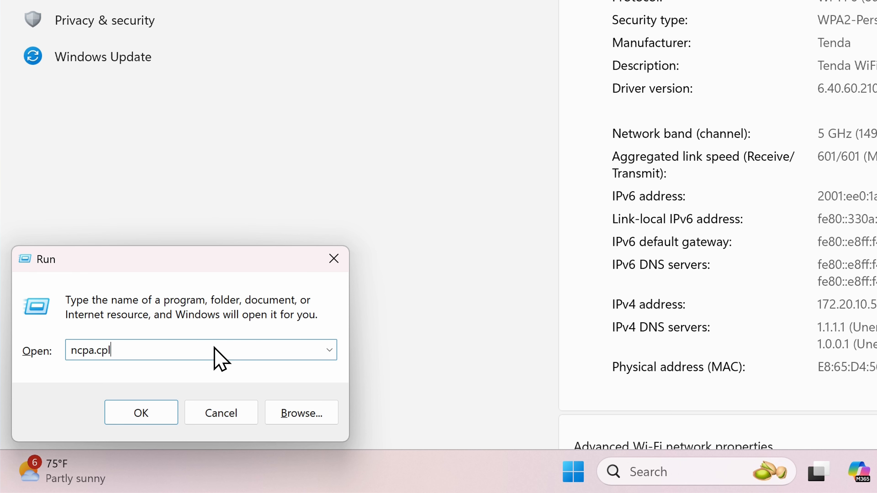
{"action": "type", "text": "pa.cpl"}
{"action": "key", "text": "Return"}
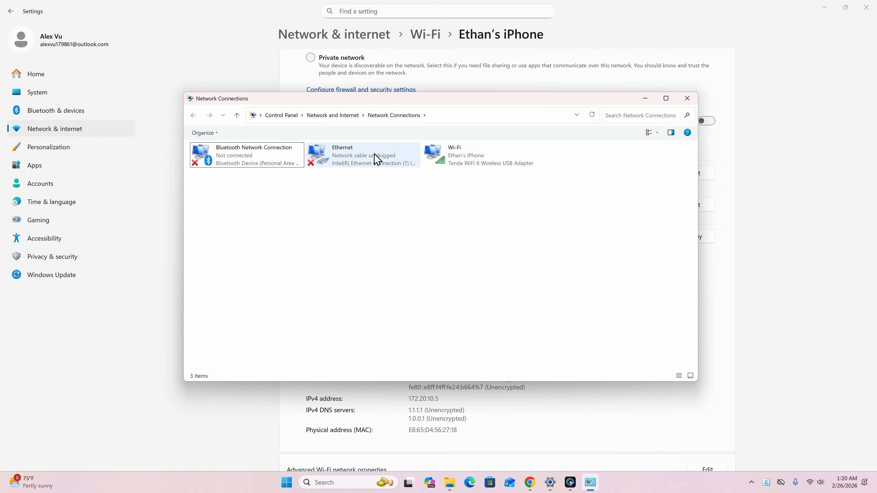
Open the Internet Protocol Version 4 (TCP/IPv4) properties of the Wi-Fi adapter
{"action": "left_click", "coordinate": [456, 160]}
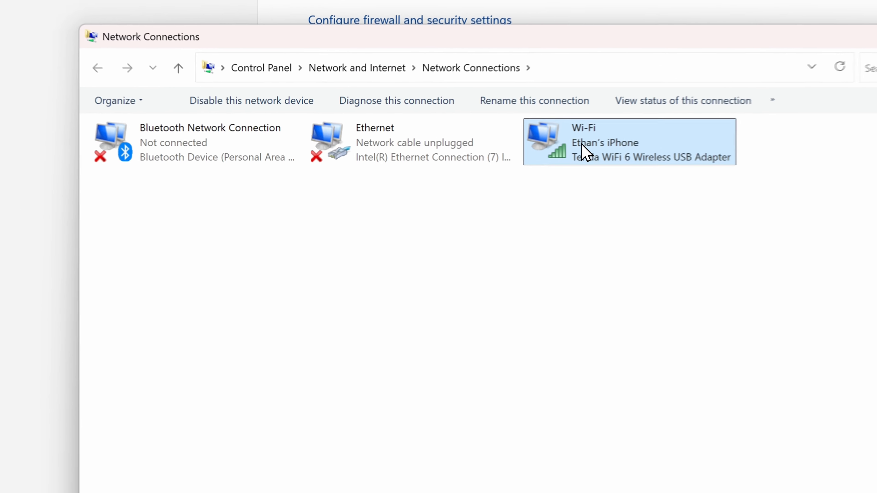
{"action": "right_click", "coordinate": [603, 143]}
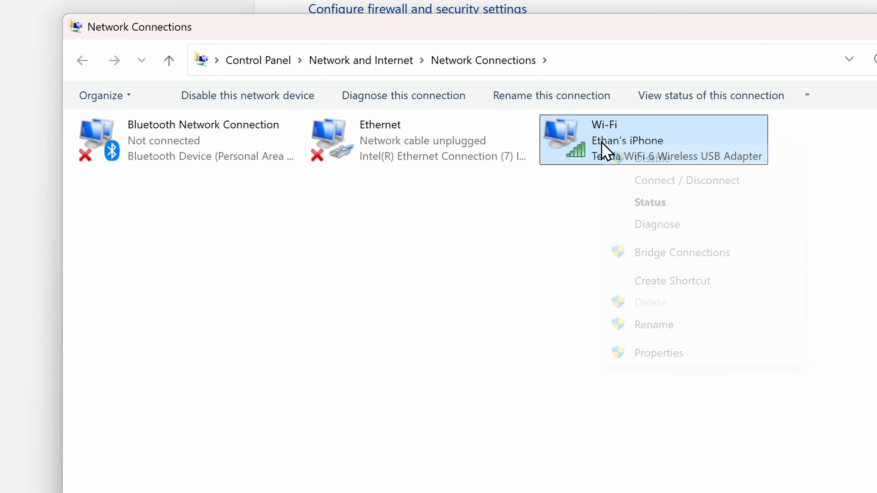
{"action": "left_click", "coordinate": [658, 350]}
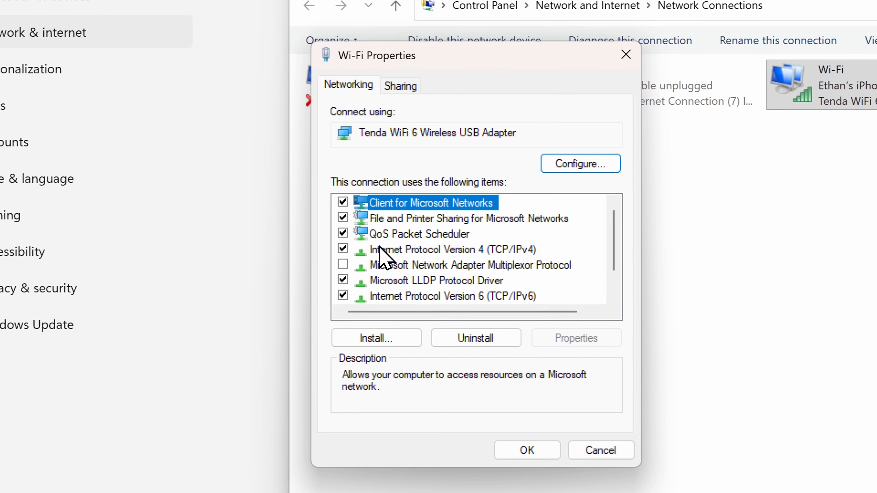
{"action": "left_click", "coordinate": [493, 248]}
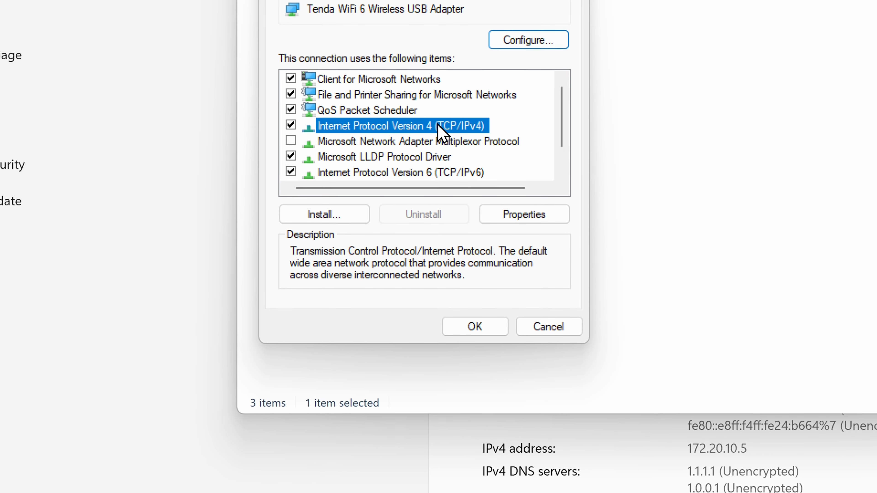
{"action": "double_click", "coordinate": [450, 152]}
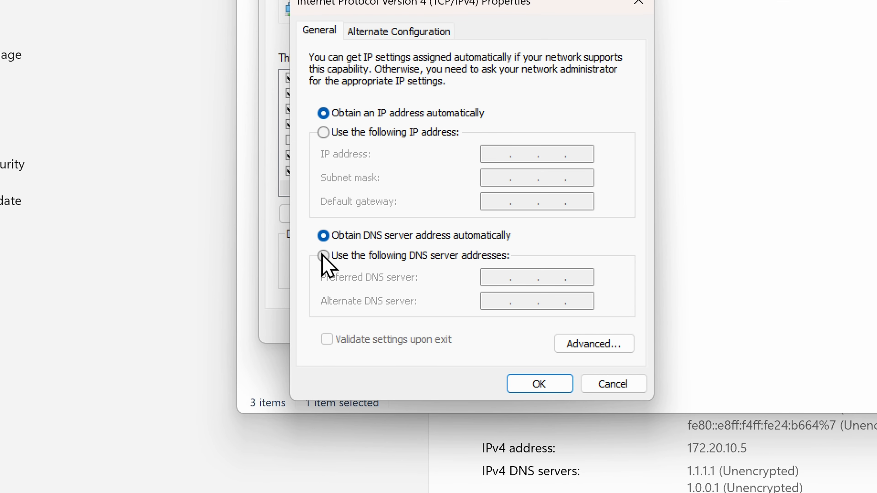
Use custom DNS server addresses, preferred 8.8.8.8 and alternate 8.8.4.4, and apply them to the Wi-Fi adapter
{"action": "left_click", "coordinate": [397, 256]}
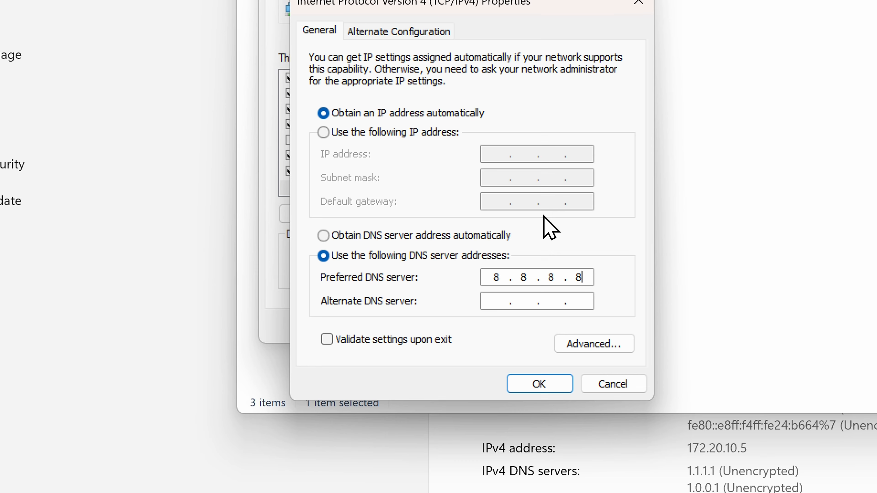
{"action": "left_click", "coordinate": [493, 299]}
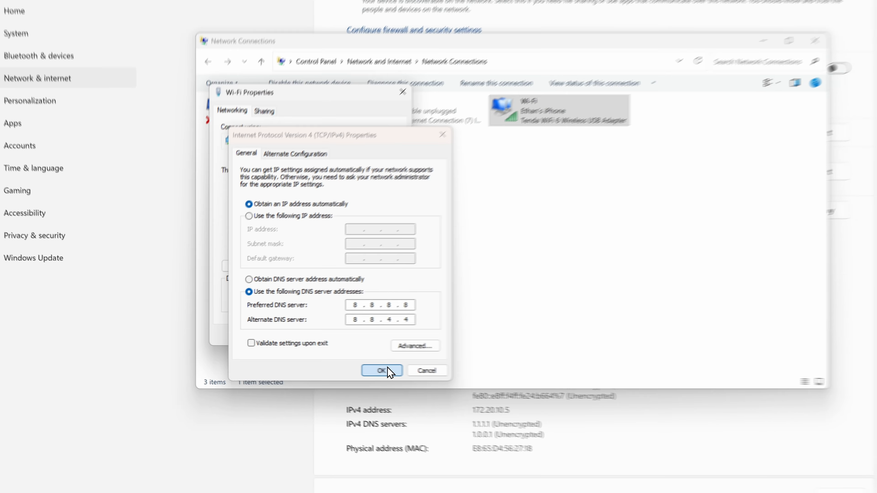
{"action": "left_click", "coordinate": [539, 384]}
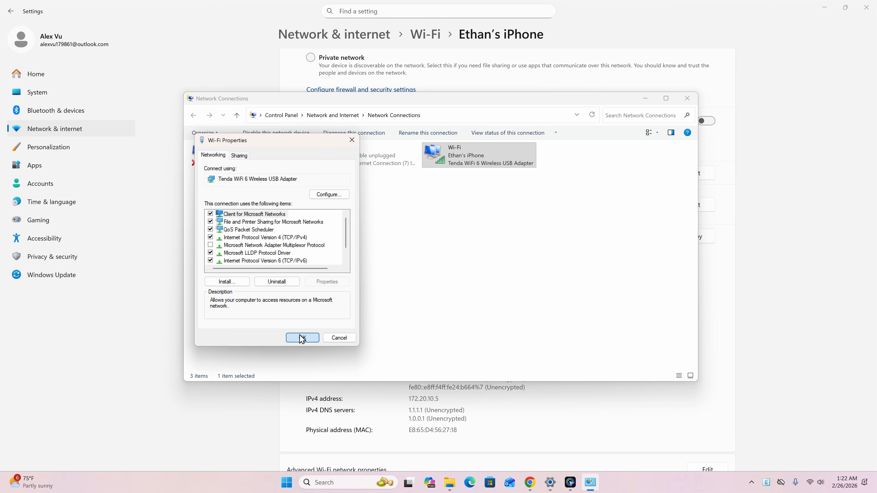
{"action": "left_click", "coordinate": [307, 337]}
{"action": "left_click", "coordinate": [353, 269]}
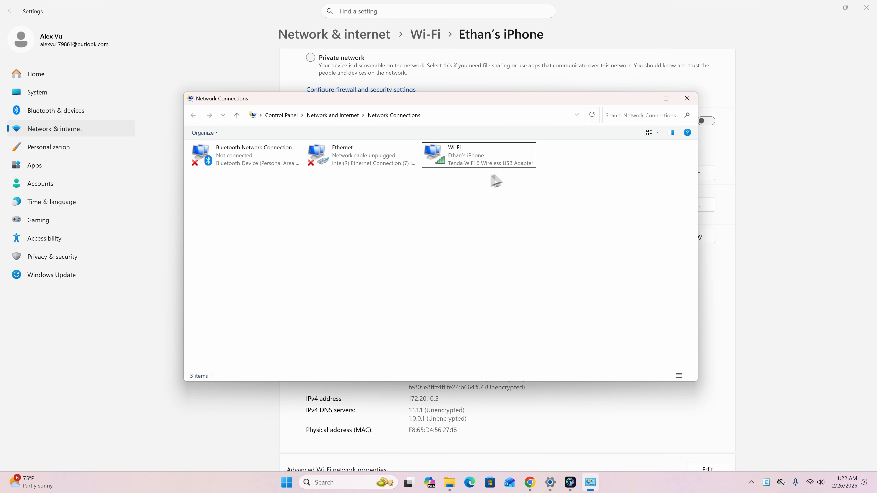
Minimize Network Connections and reload the Wi-Fi network's properties in Settings to review its DNS server assignment
{"action": "left_click", "coordinate": [648, 102]}
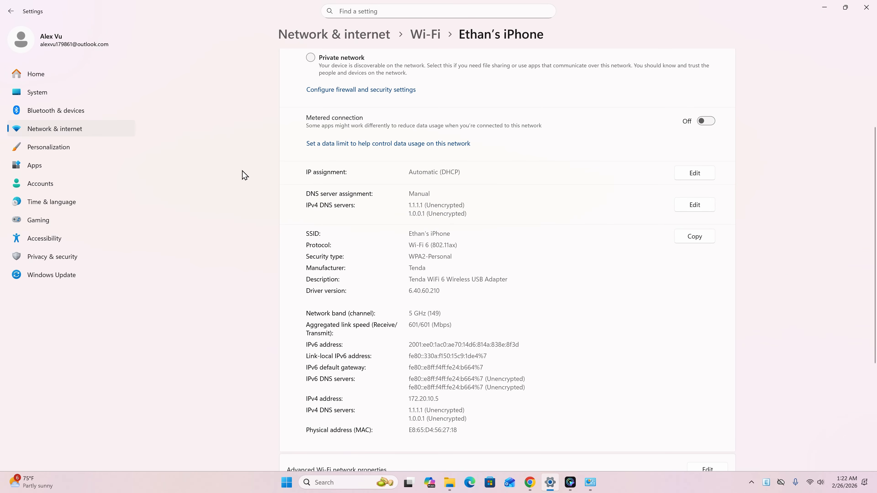
{"action": "left_click", "coordinate": [420, 34]}
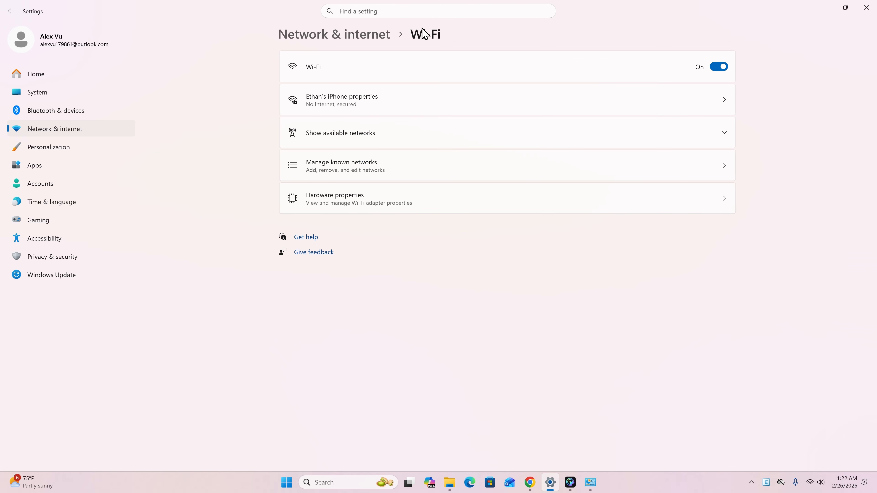
{"action": "left_click", "coordinate": [333, 100]}
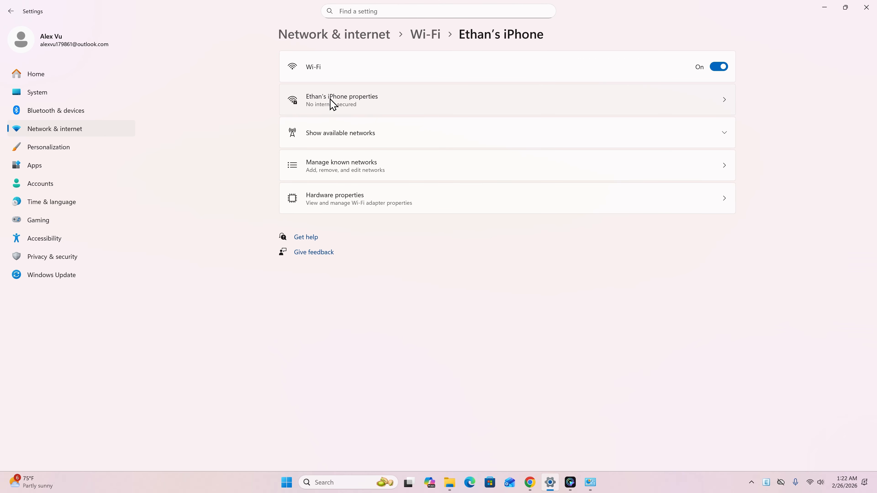
{"action": "scroll", "coordinate": [332, 104], "scroll_direction": "down", "scroll_amount": 2}
{"action": "scroll", "coordinate": [332, 103], "scroll_direction": "down", "scroll_amount": 3}
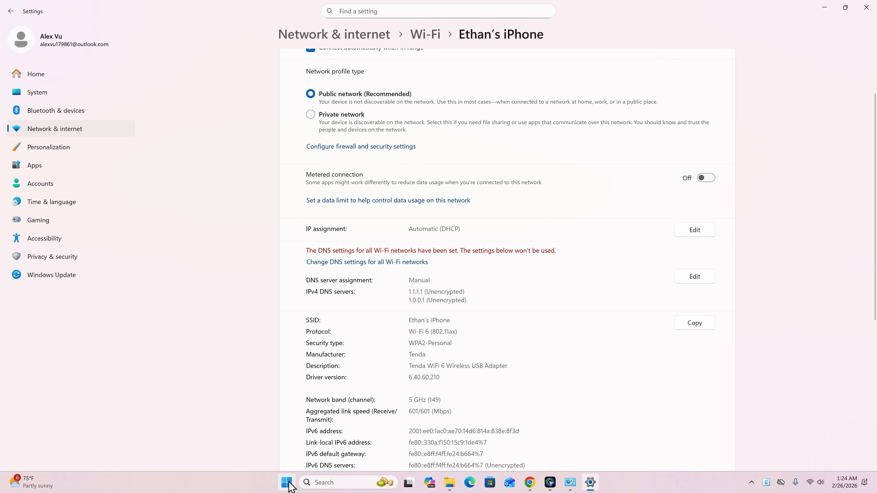
Search for Command Prompt and open it as administrator
{"action": "left_click", "coordinate": [288, 482]}
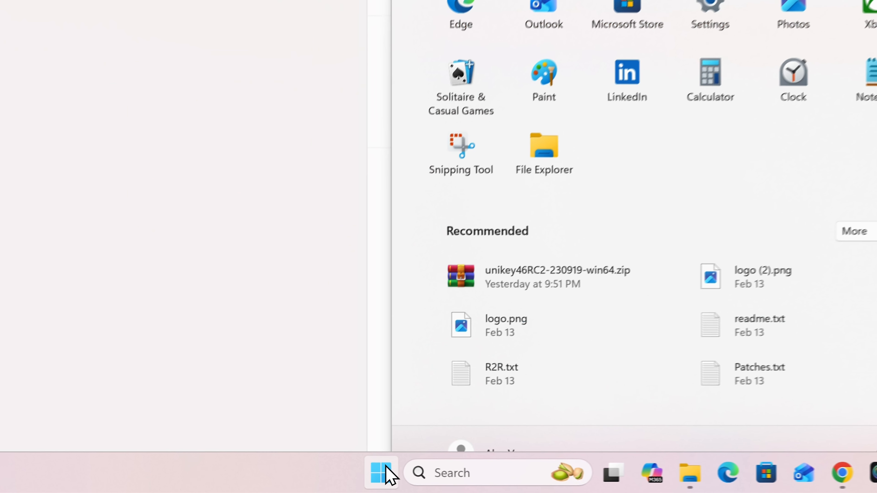
{"action": "left_click", "coordinate": [448, 137]}
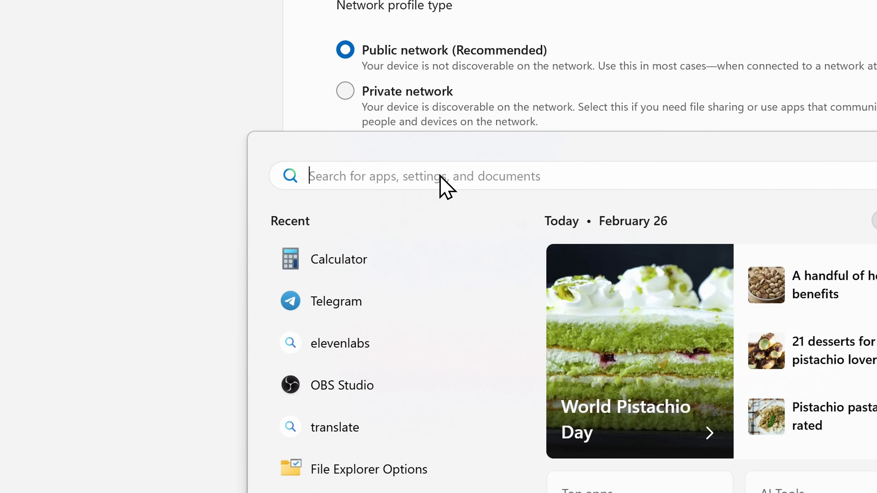
{"action": "type", "text": "comma"}
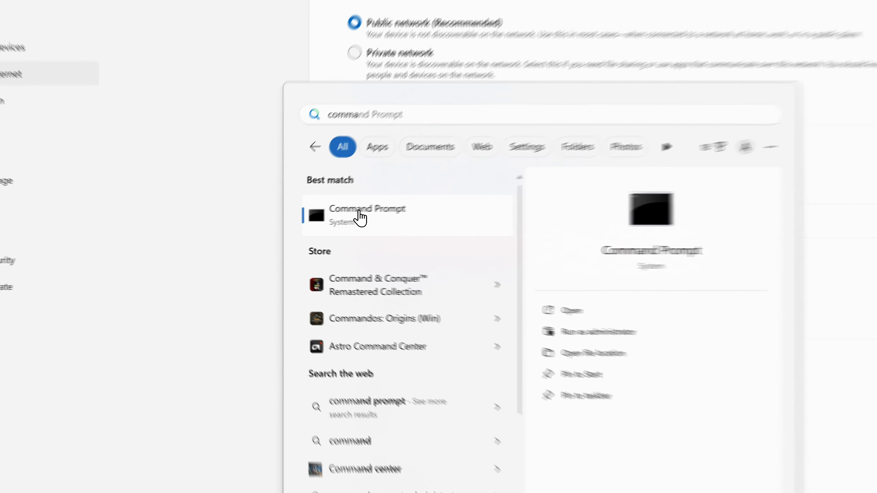
{"action": "right_click", "coordinate": [312, 226]}
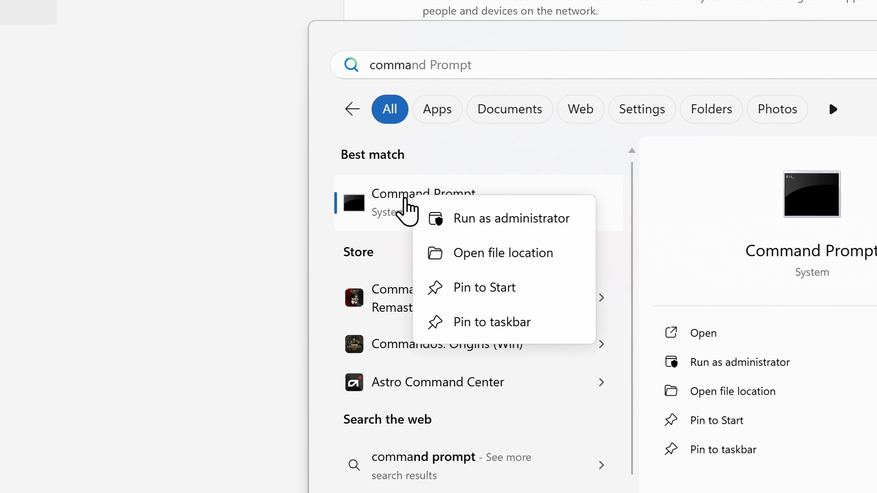
{"action": "left_click", "coordinate": [482, 222]}
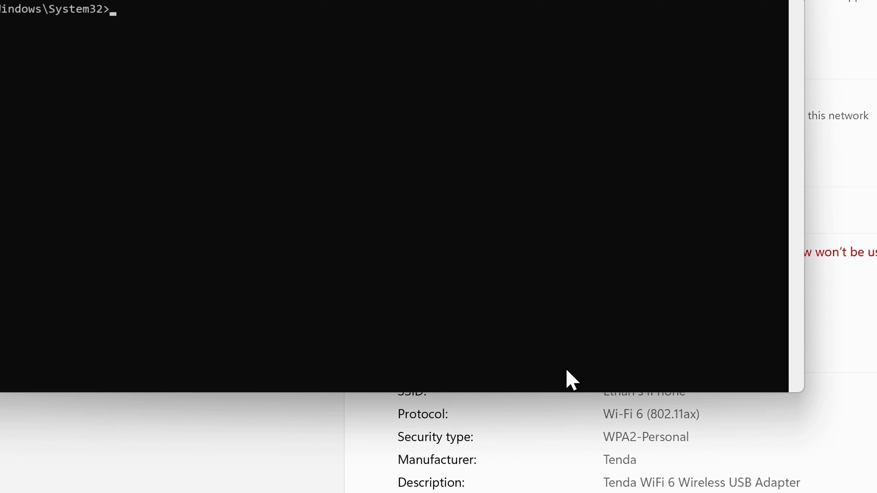
Flush the DNS resolver cache by running ipconfig /flushdns in the Command Prompt
{"action": "left_click", "coordinate": [242, 55]}
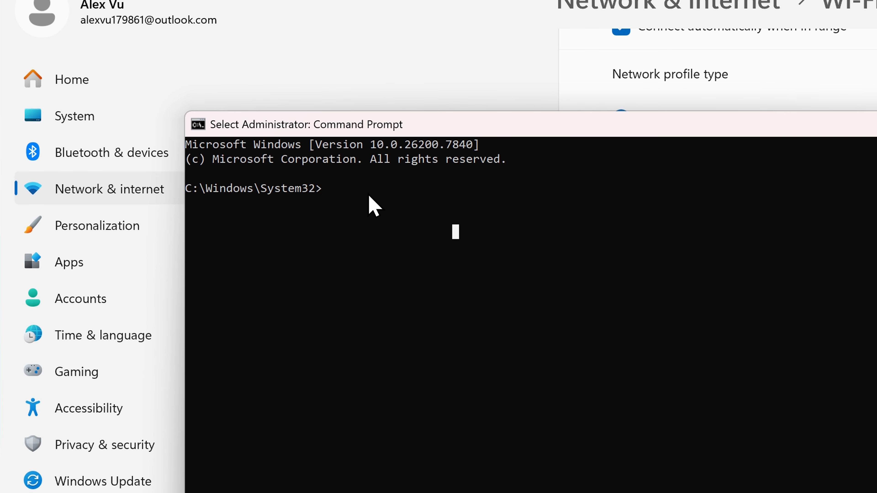
{"action": "type", "text": "ip"}
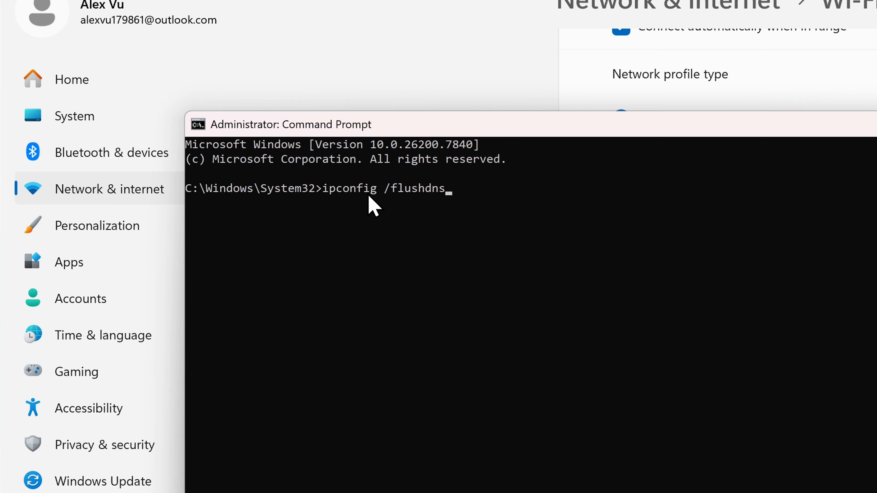
{"action": "type", "text": "config /flushdns"}
{"action": "key", "text": "Return"}
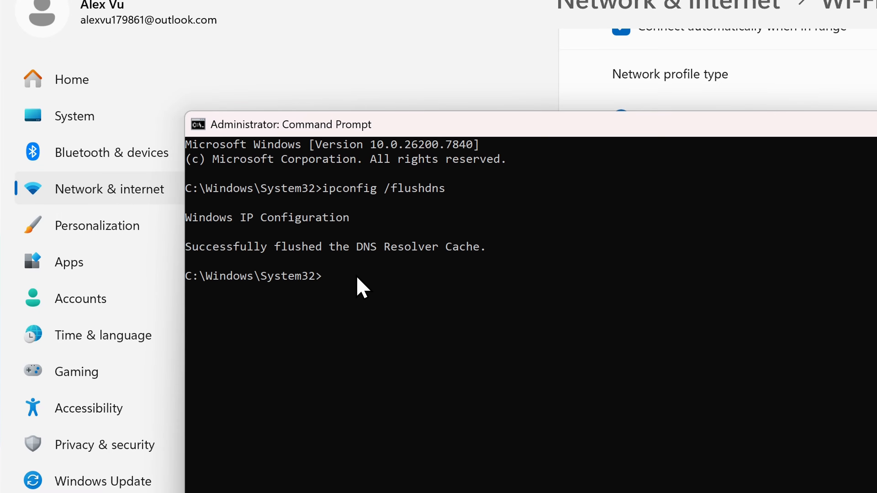
List the full network configuration of all adapters by running ipconfig /all
{"action": "left_click", "coordinate": [695, 364]}
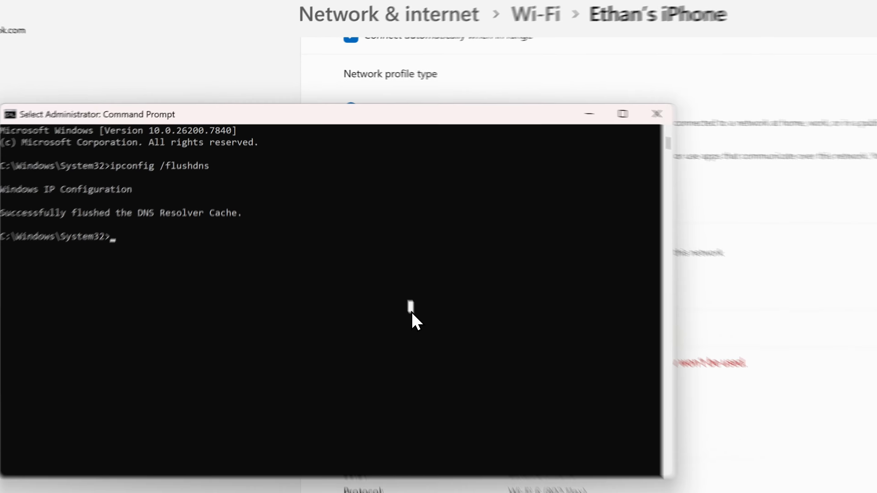
{"action": "type", "text": "ipconfig"}
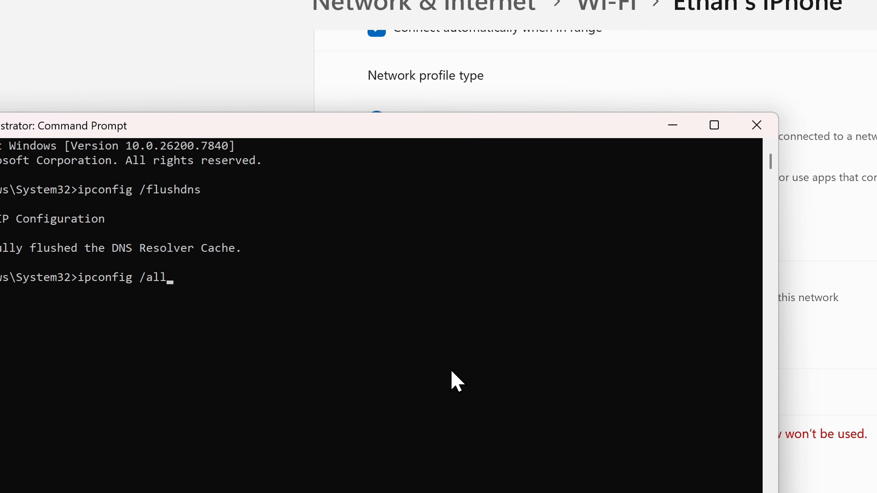
{"action": "type", "text": "/all"}
{"action": "key", "text": "Return"}
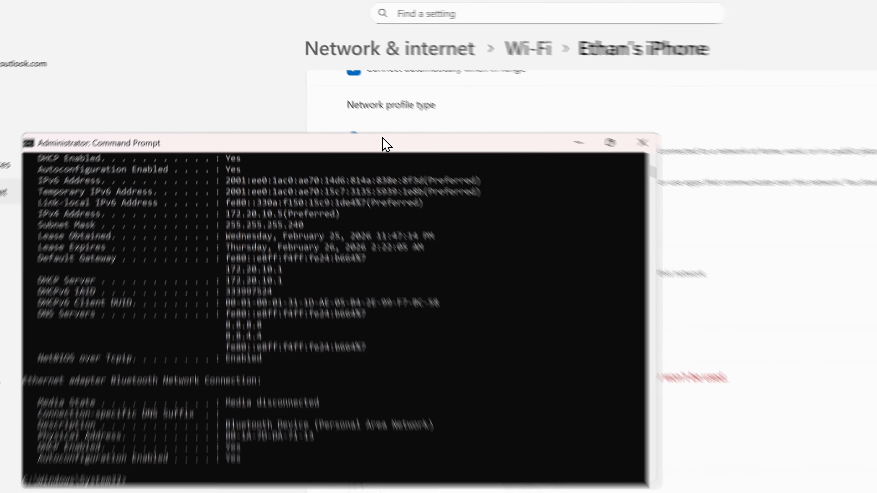
Maximize the Command Prompt window and highlight the IPv4 addresses under DNS Servers to check them, then clear the highlight
{"action": "double_click", "coordinate": [413, 122]}
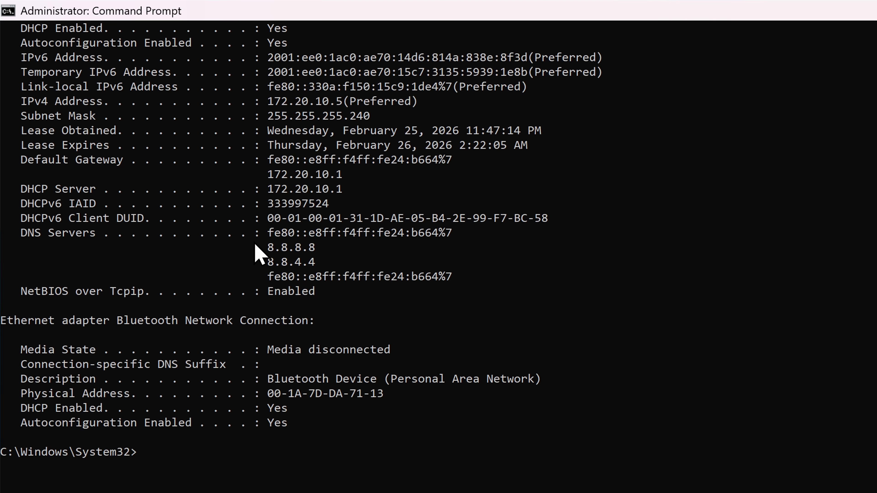
{"action": "left_click_drag", "start_coordinate": [261, 248], "coordinate": [323, 258]}
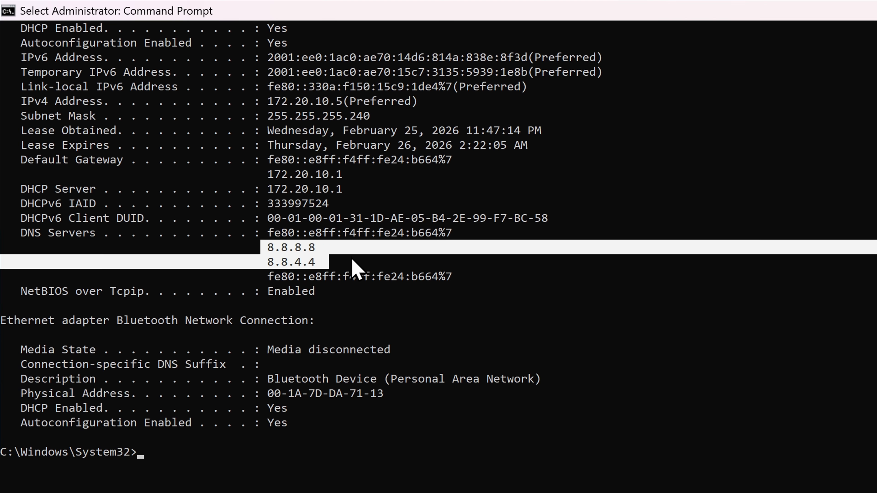
{"action": "left_click", "coordinate": [393, 258]}
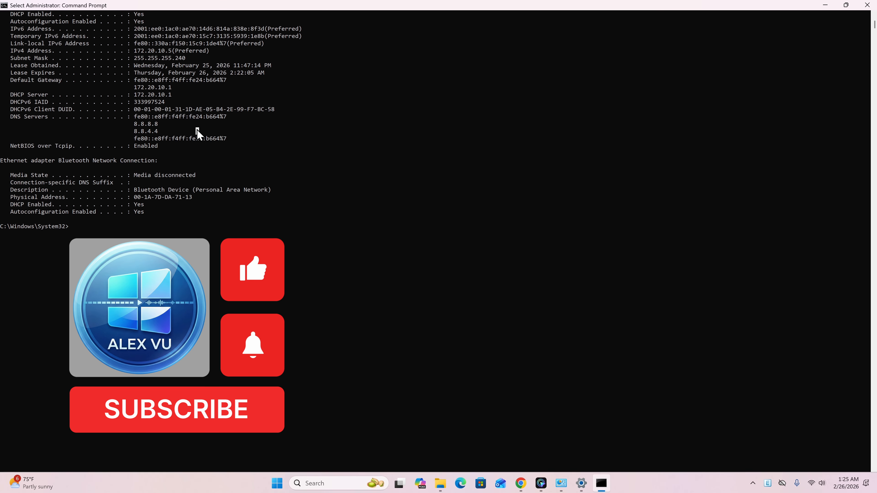
Minimize the Command Prompt and Settings windows to return to the desktop
{"action": "left_click", "coordinate": [822, 6]}
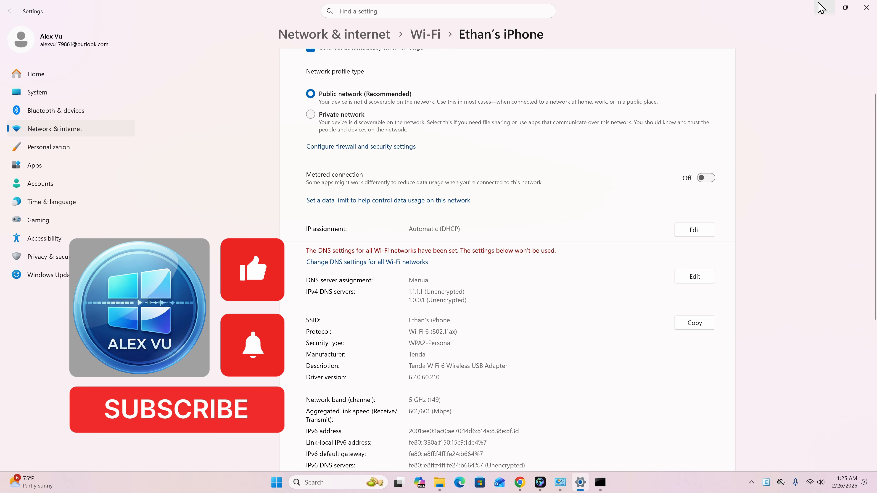
{"action": "left_click", "coordinate": [822, 5]}
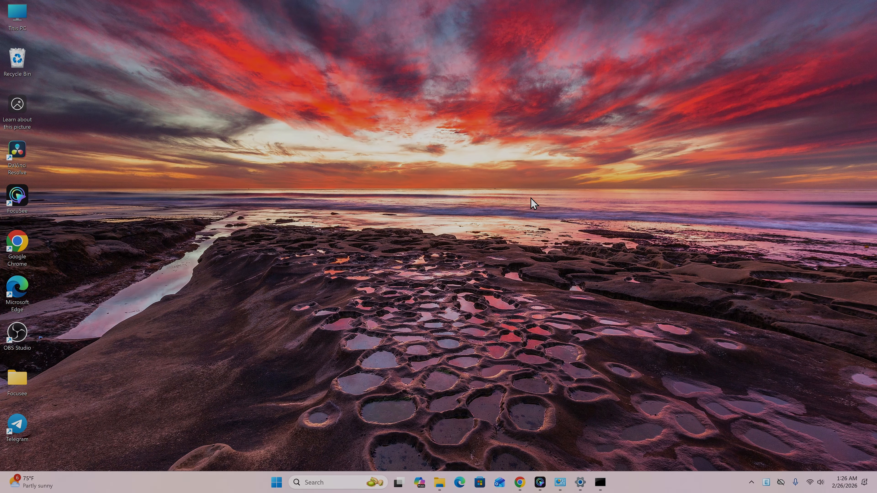